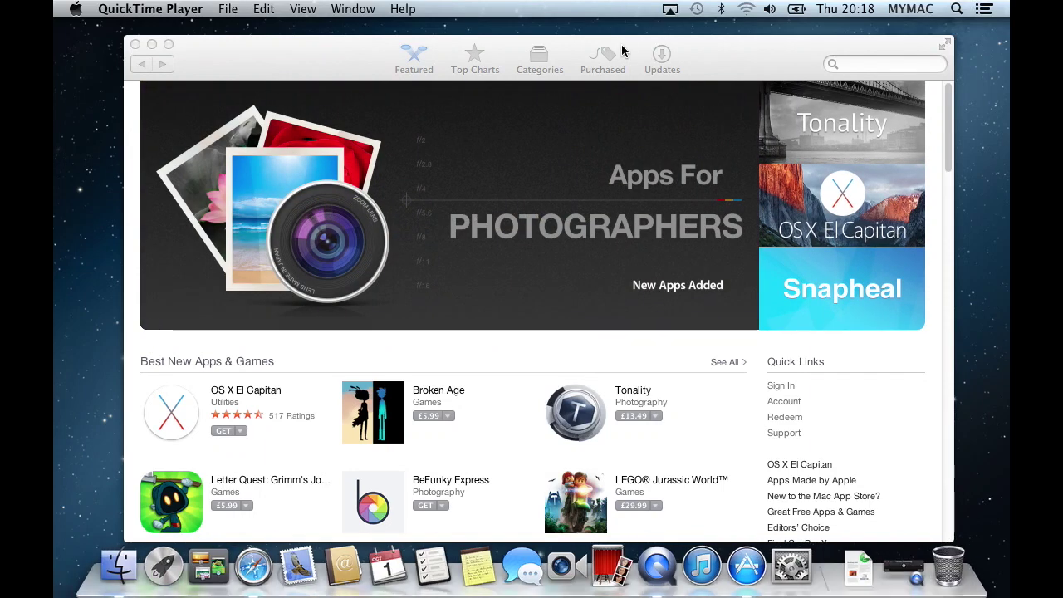
# - Download the free OS X El Capitan upgrade from the App Store updates and minimize its installer window
pyautogui.moveTo(632, 47); pyautogui.dragTo(618, 43)
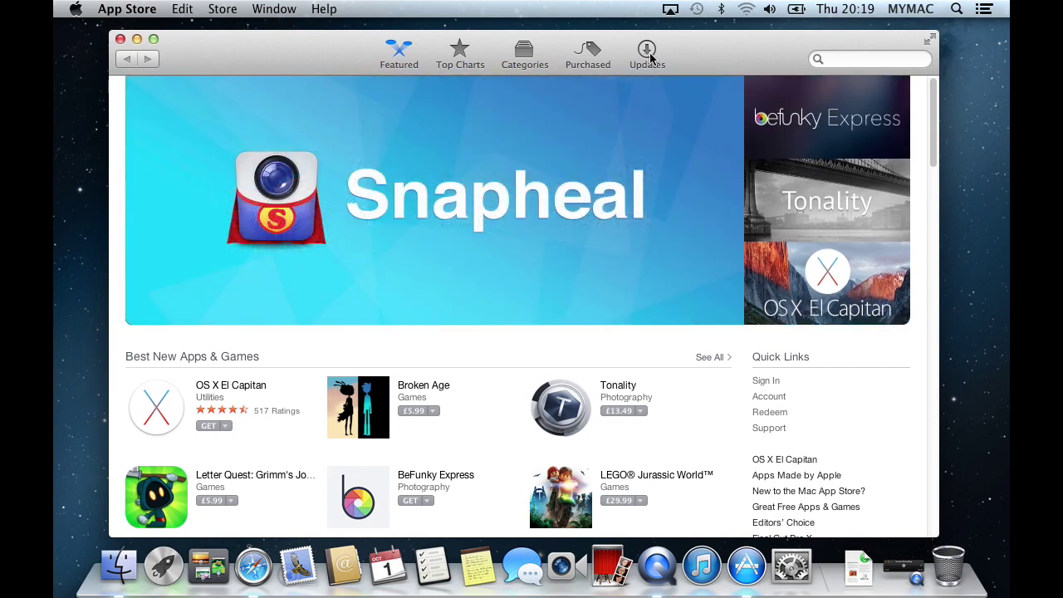
pyautogui.click(650, 56)
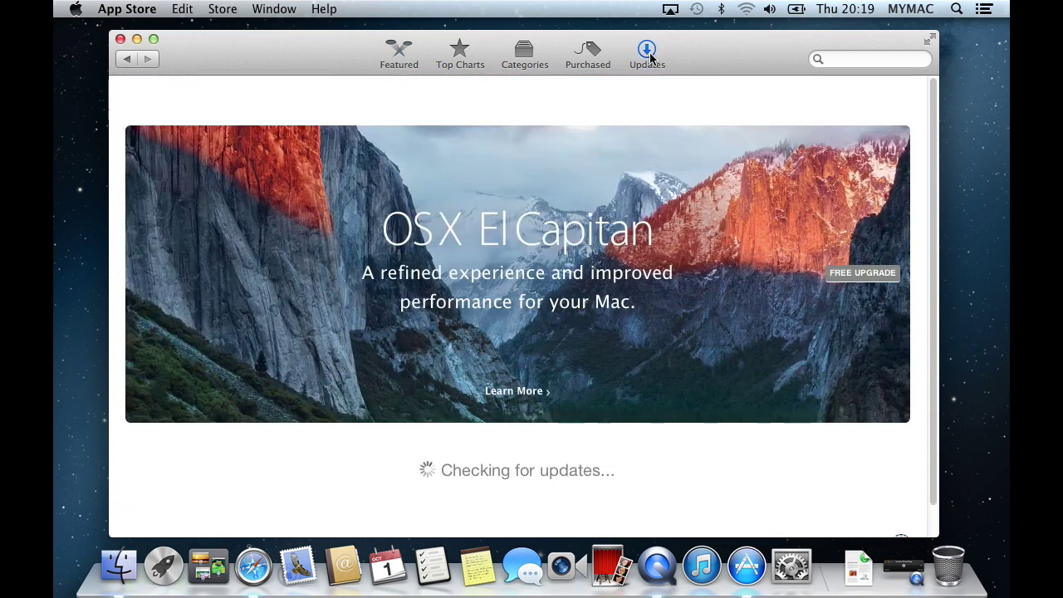
pyautogui.click(861, 274)
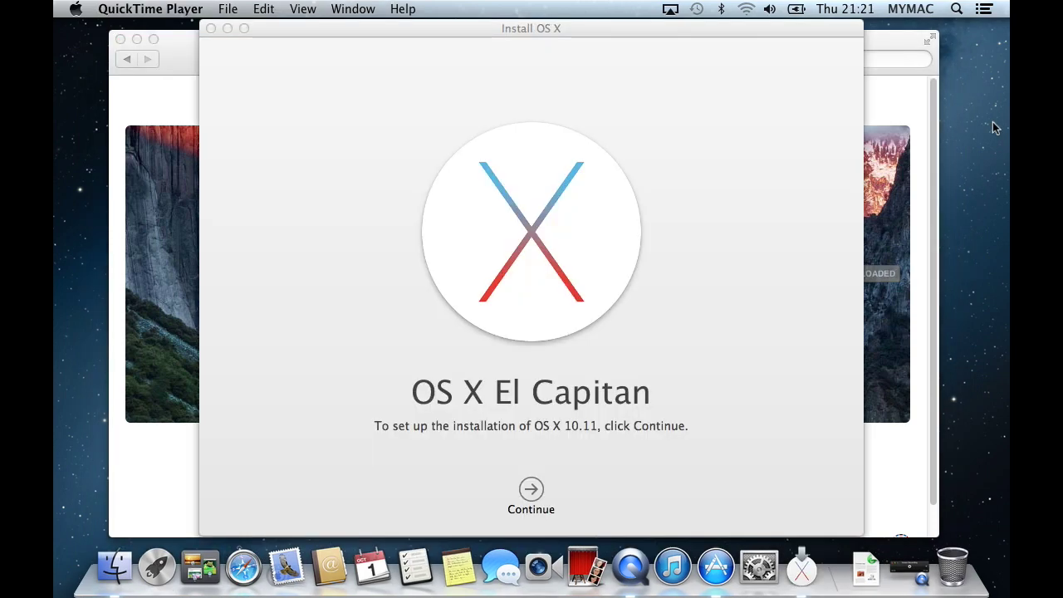
pyautogui.click(227, 28)
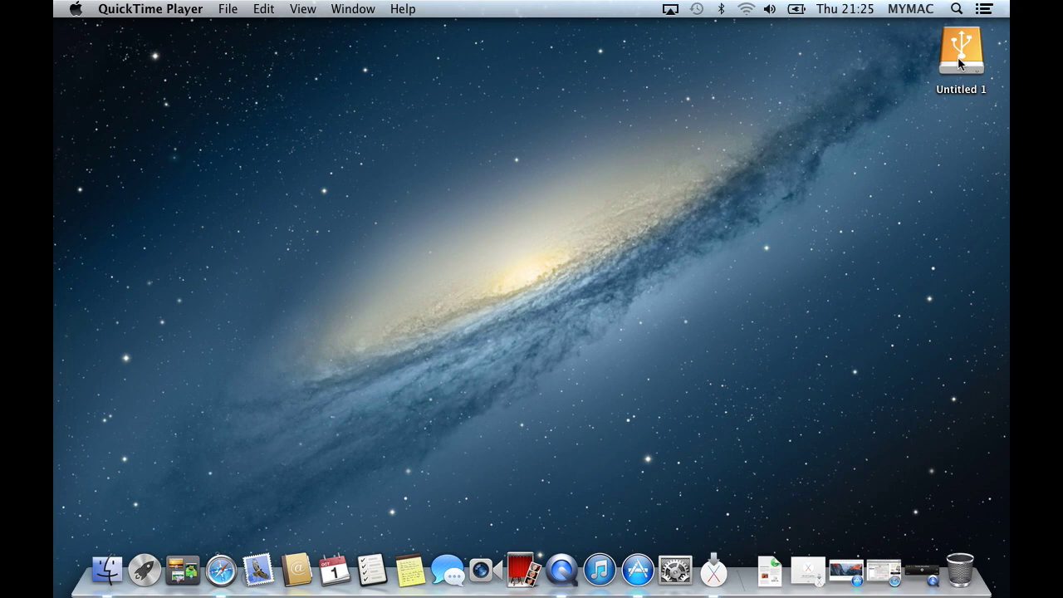
# - Search the Mac for "disk" and open Disk Utility
pyautogui.click(955, 10)
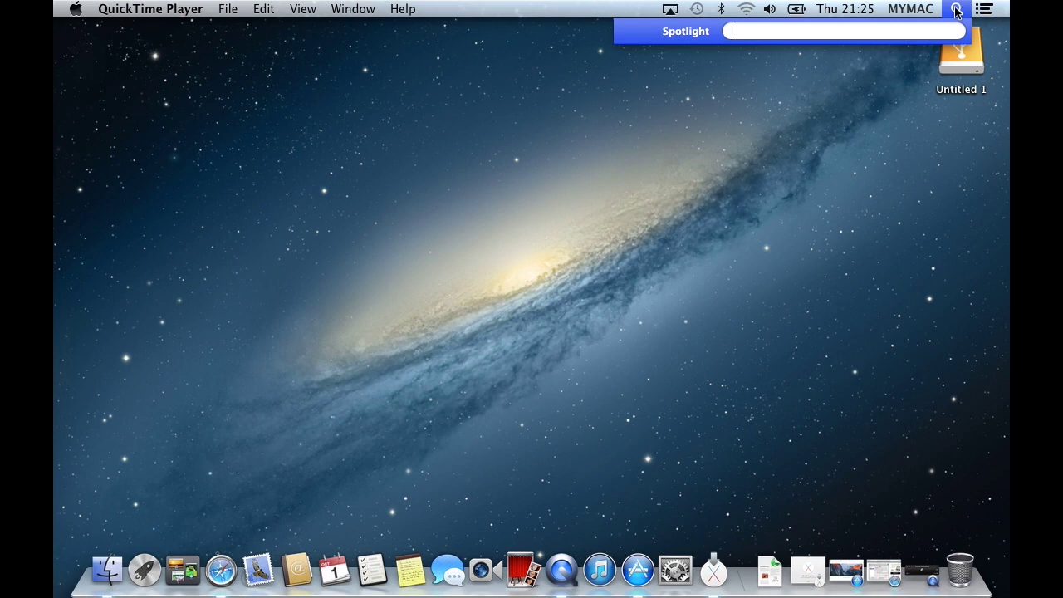
pyautogui.write('disk')
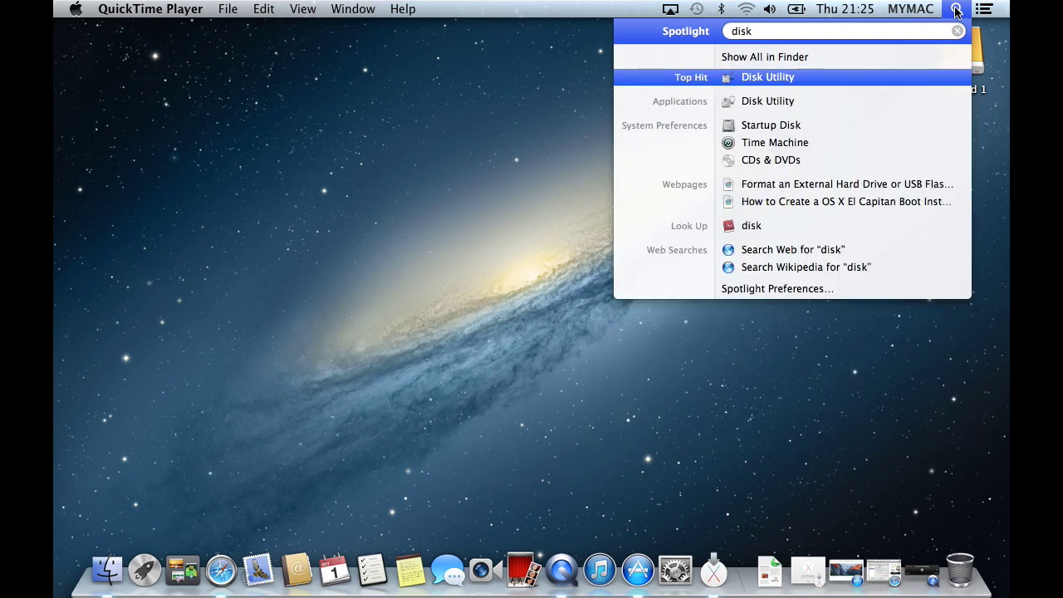
pyautogui.click(791, 78)
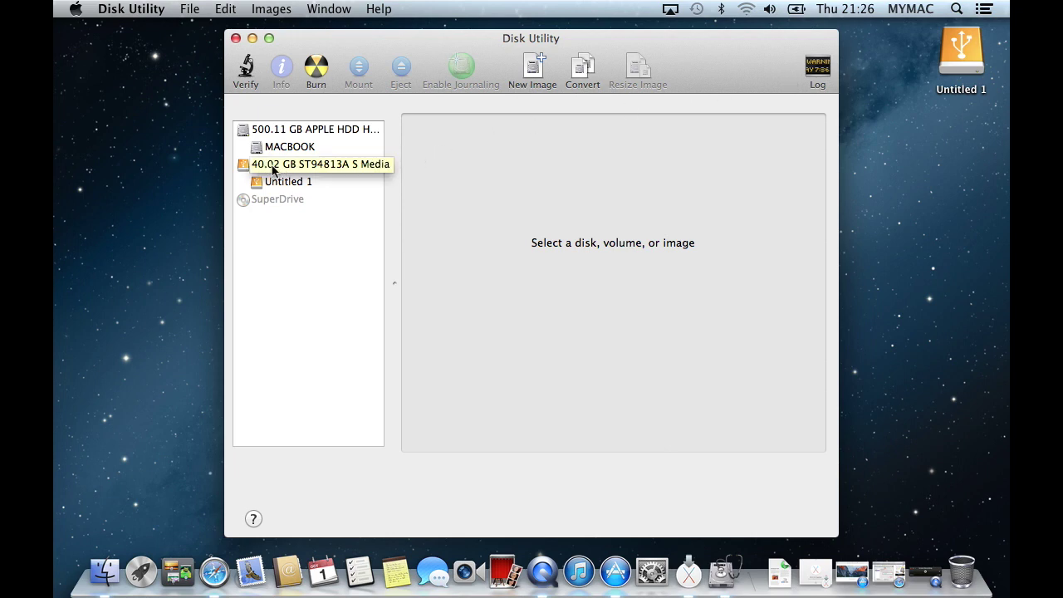
# - Set the erase format of the 40.02 GB ST94813A external disk to Mac OS Extended (Journaled)
pyautogui.click(274, 170)
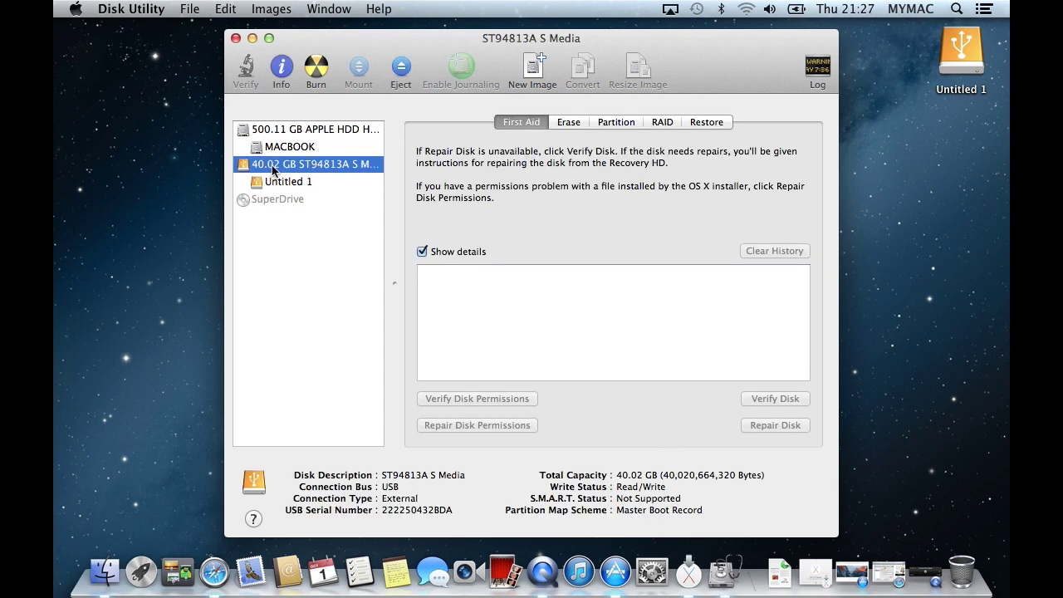
pyautogui.click(567, 122)
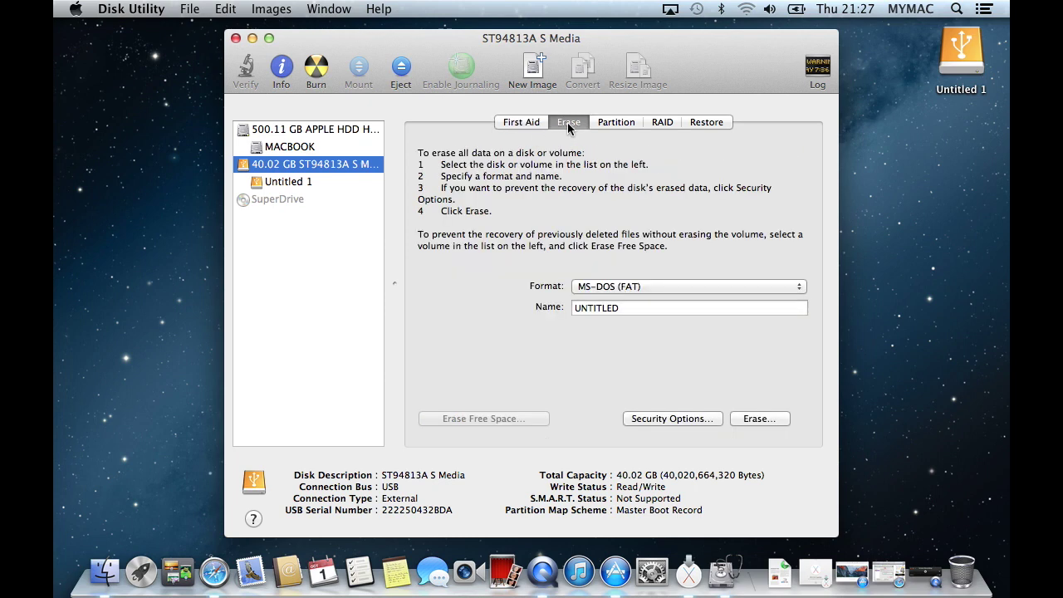
pyautogui.click(747, 286)
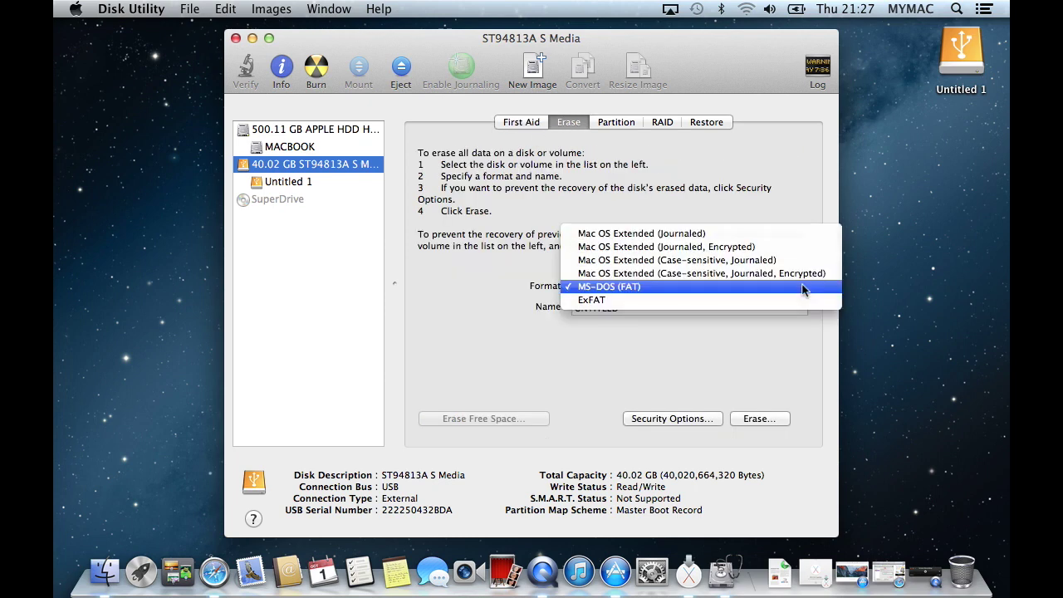
pyautogui.click(765, 233)
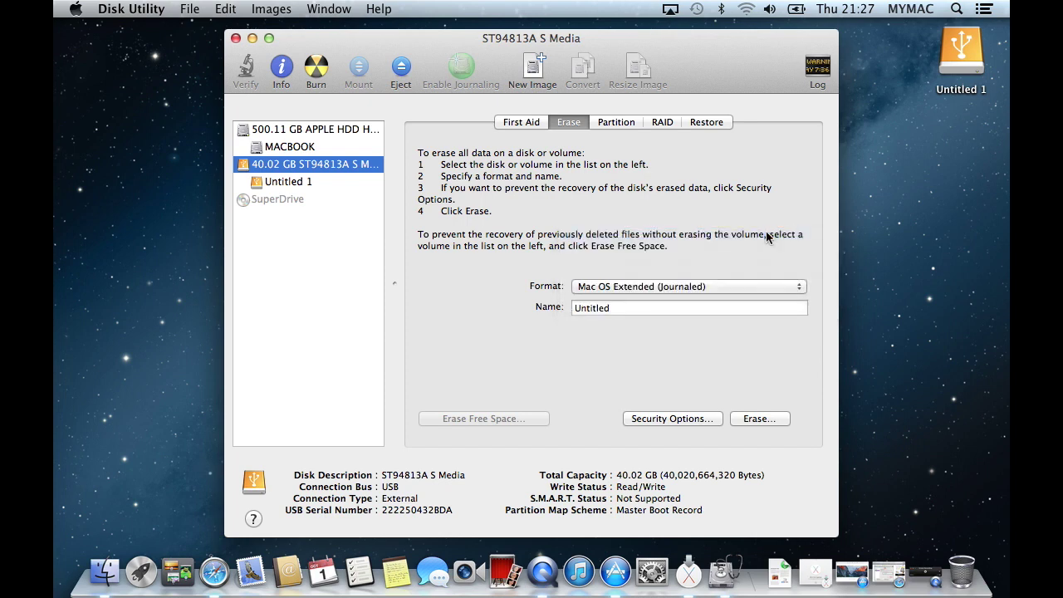
# - Replace the name for the erased external disk with ElCapInstaller
pyautogui.click(641, 310)
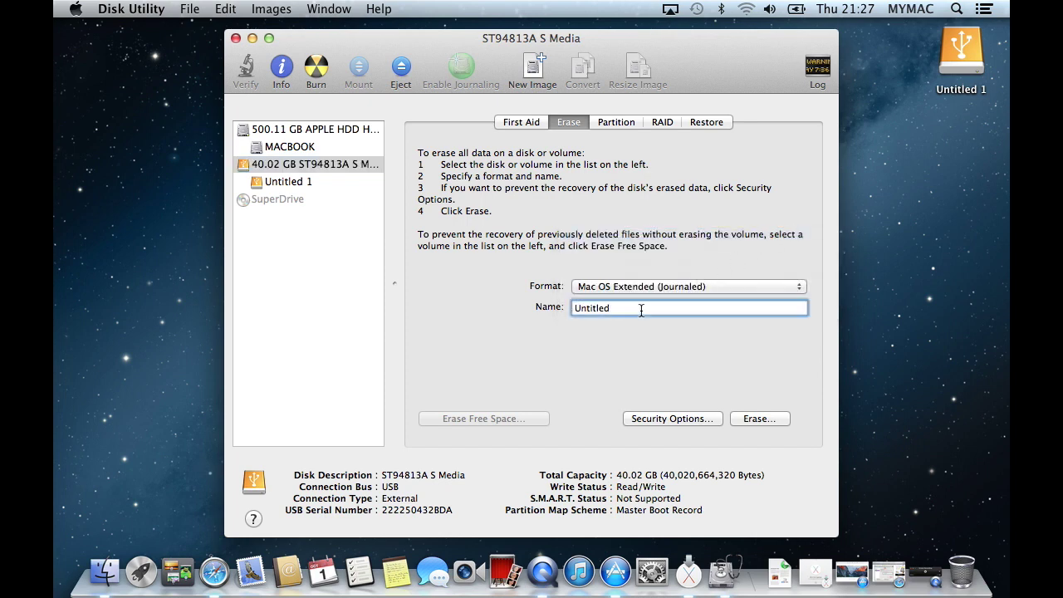
pyautogui.press('BackSpace')
pyautogui.press('BackSpace')
pyautogui.press('BackSpace')
pyautogui.press('BackSpace')
pyautogui.press('BackSpace')
pyautogui.press('BackSpace')
pyautogui.press('BackSpace')
pyautogui.press('BackSpace')
pyautogui.rightClick(589, 306)
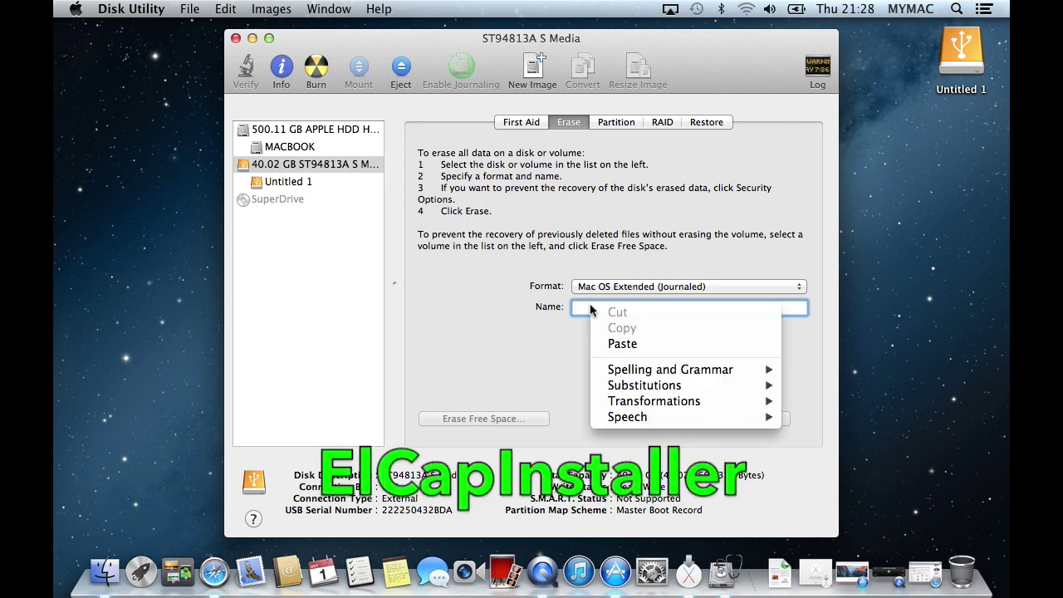
pyautogui.click(622, 343)
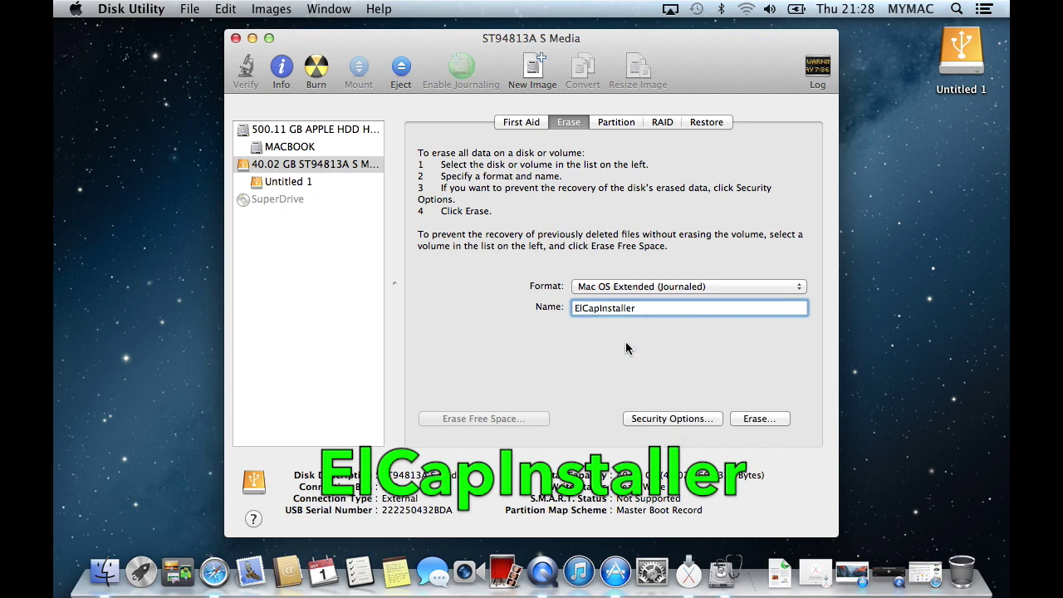
# - Erase the external disk and decline using ElCapInstaller for Time Machine backups
pyautogui.click(756, 418)
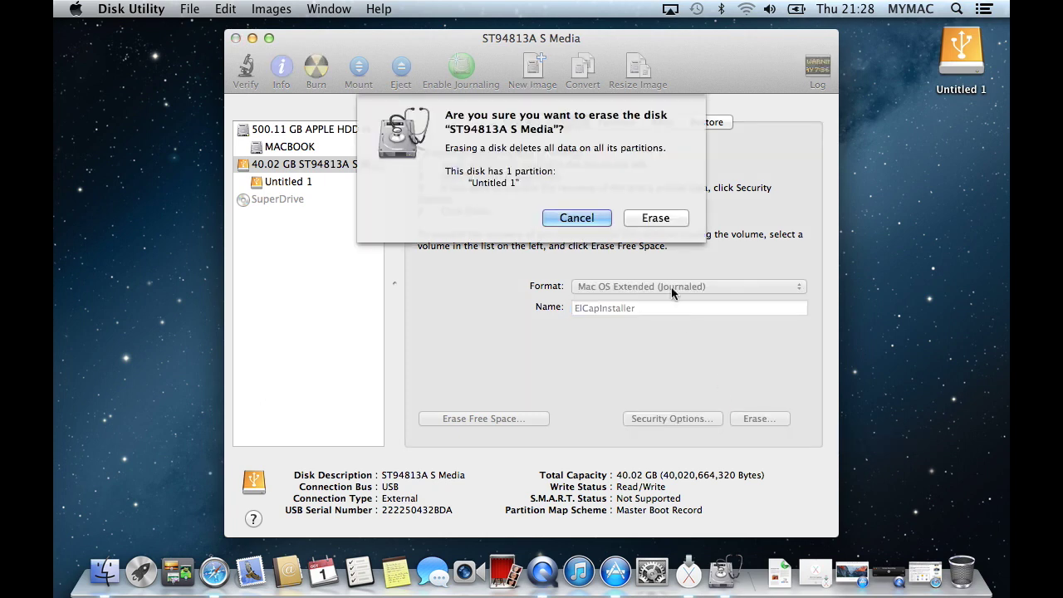
pyautogui.click(656, 218)
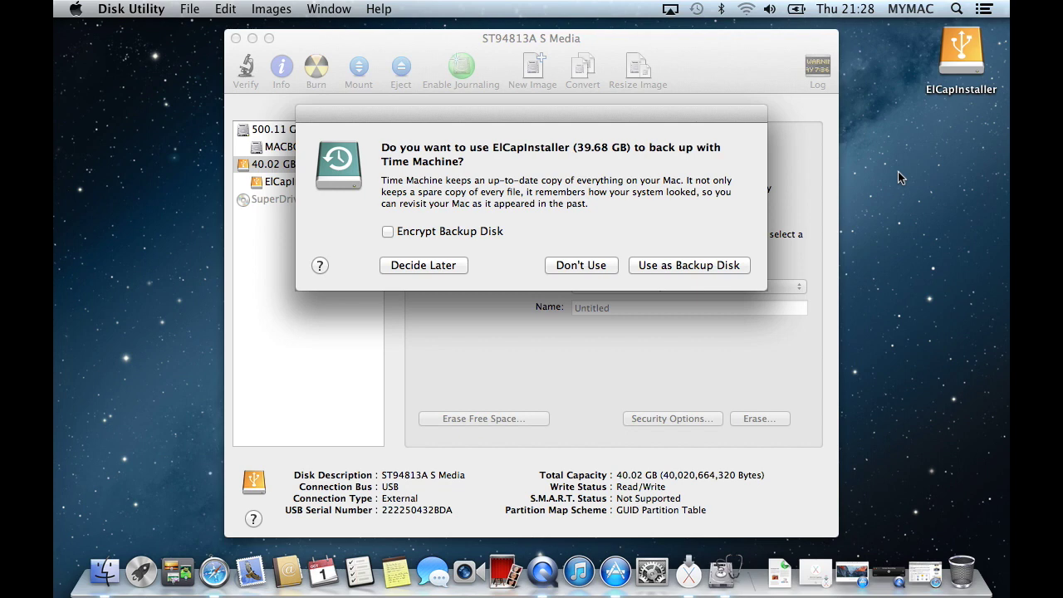
pyautogui.click(582, 265)
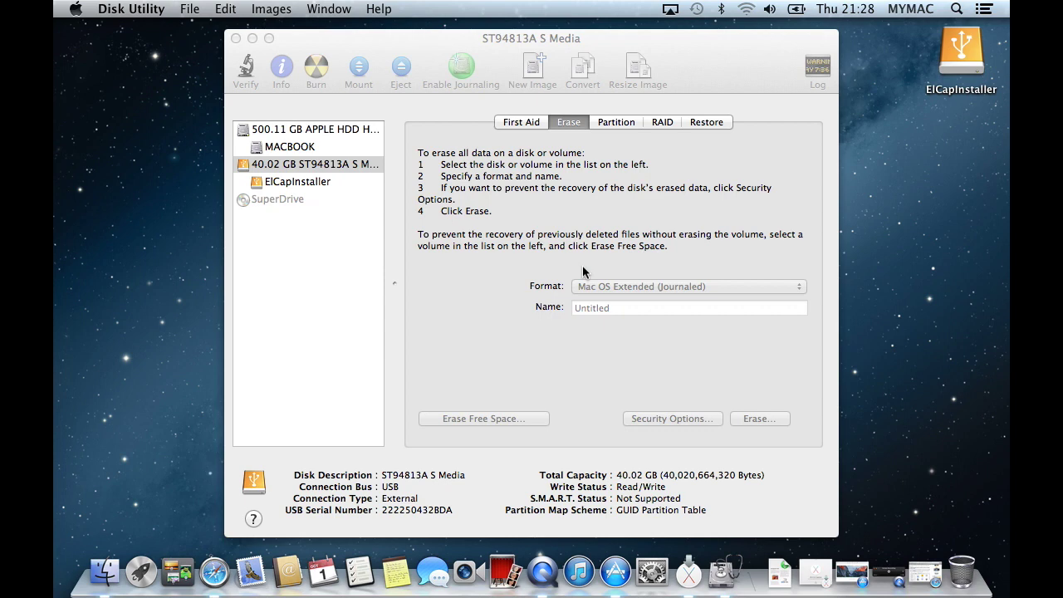
pyautogui.click(237, 38)
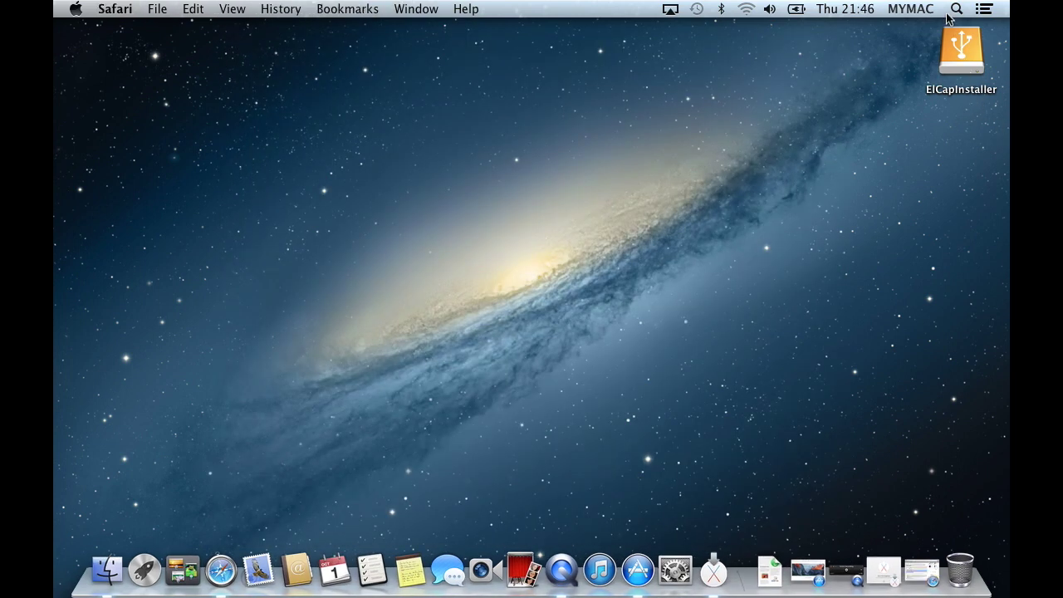
# - Search the Mac for "term" and open Terminal
pyautogui.click(956, 9)
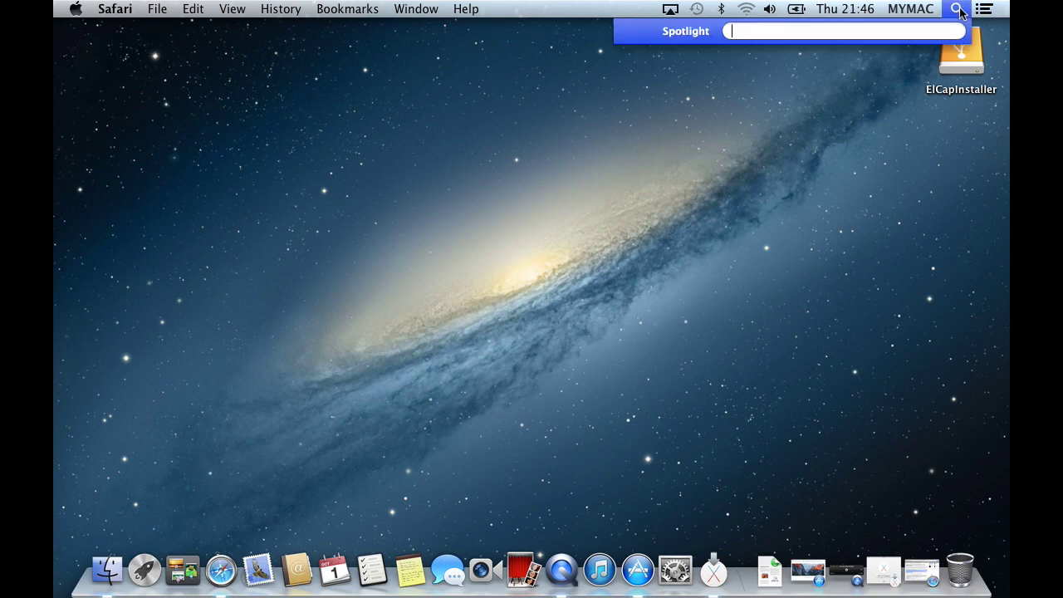
pyautogui.write('term')
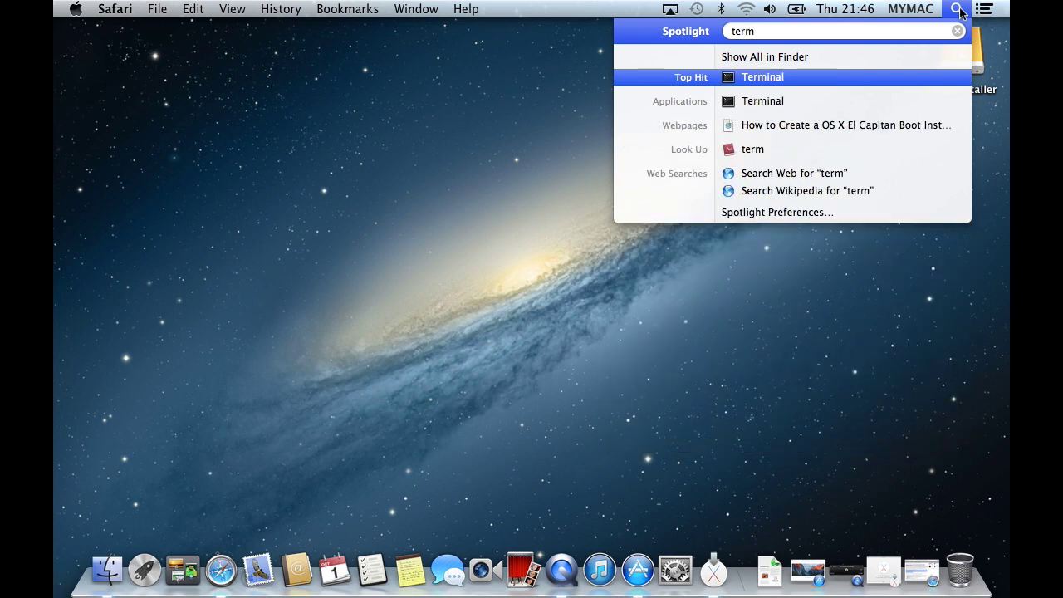
pyautogui.click(824, 77)
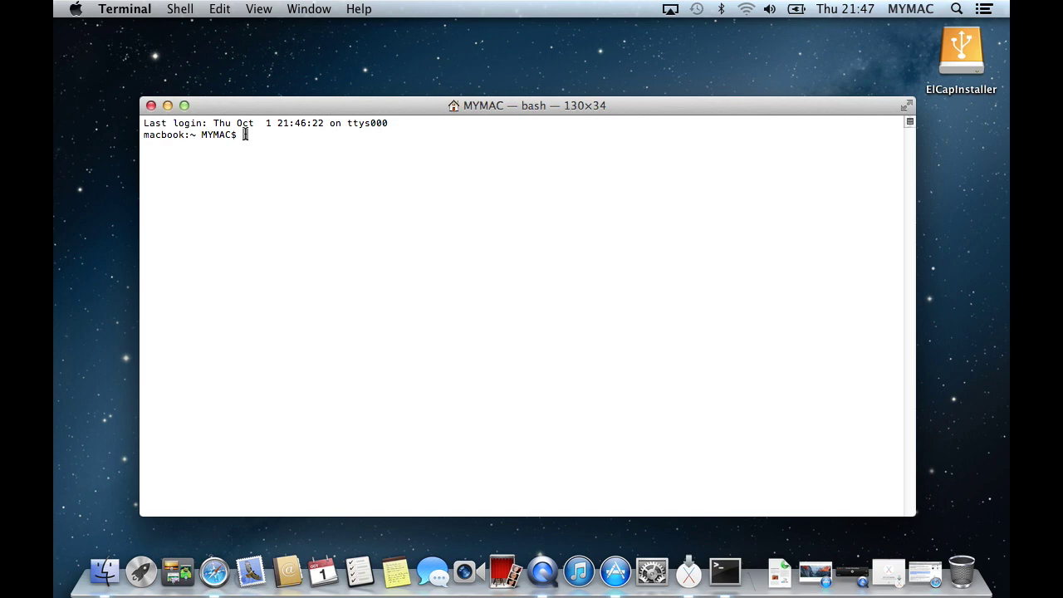
# - Run sudo /Applications/Install\ OS\ X\ El\ Capitan.app/Contents/Resources/createinstallmedia --volume /Volumes/ElCapInstaller --applicationpath /Applications/Install\ OS\ X\ El\ Capitan.app --nointeraction
pyautogui.rightClick(245, 135)
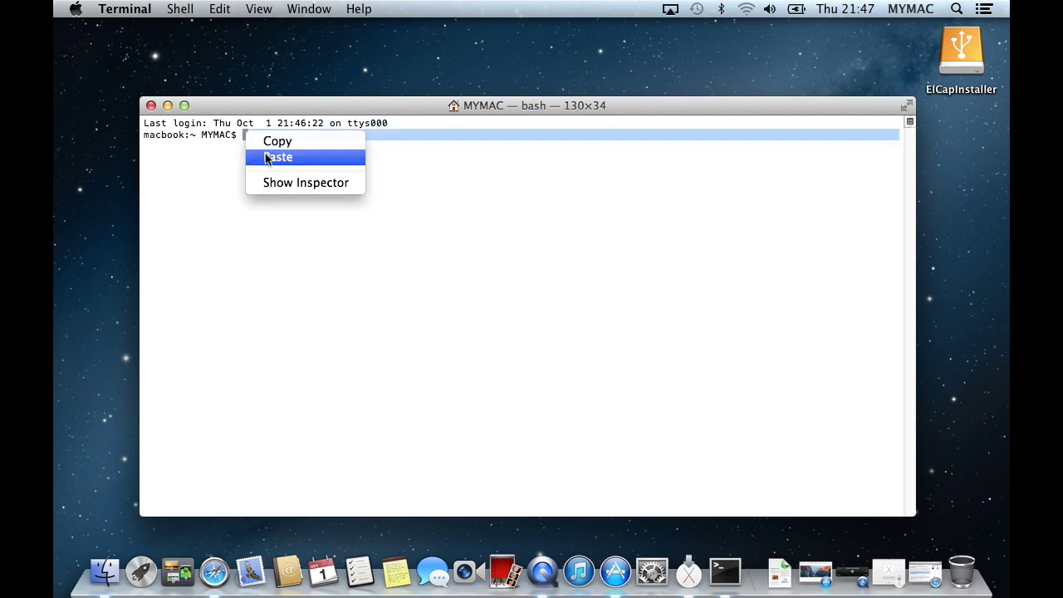
pyautogui.click(273, 157)
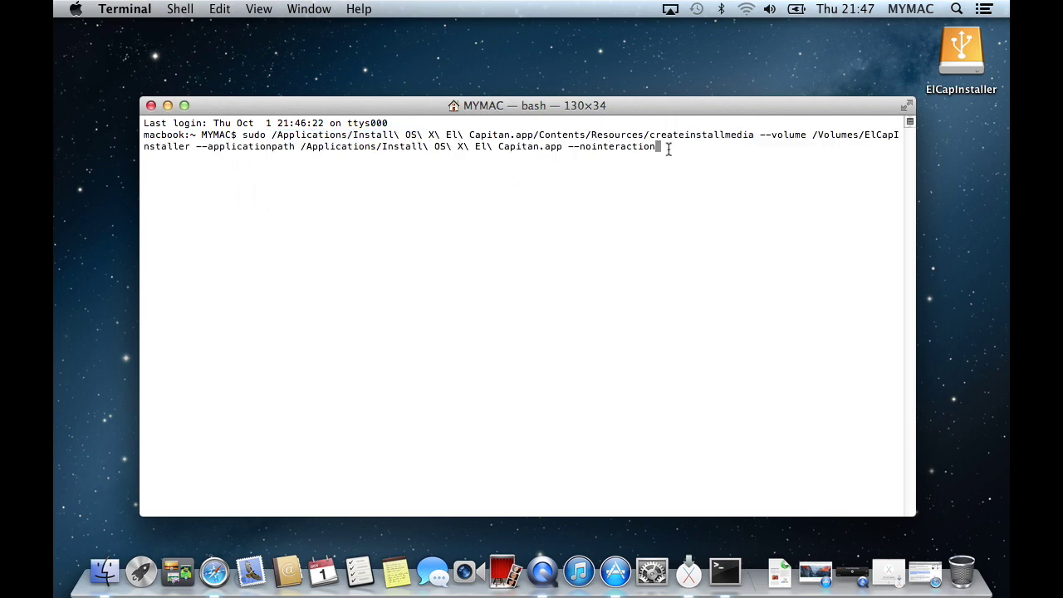
pyautogui.press('Return')
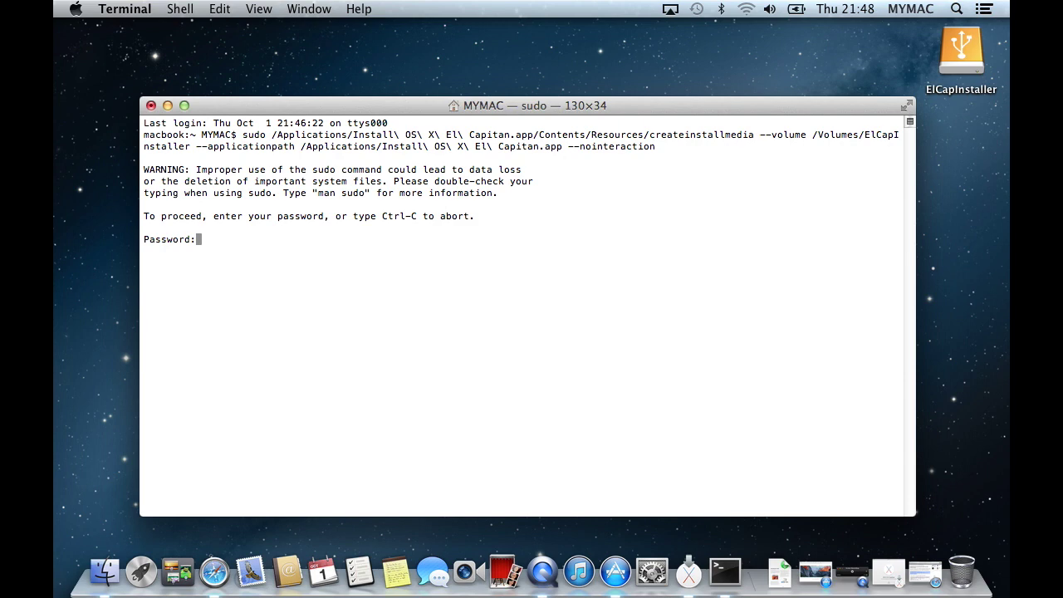
# - Authorize creating the installer with the account password and decline using the Install OS X El Capitan disk for Time Machine backups
pyautogui.press('Return')
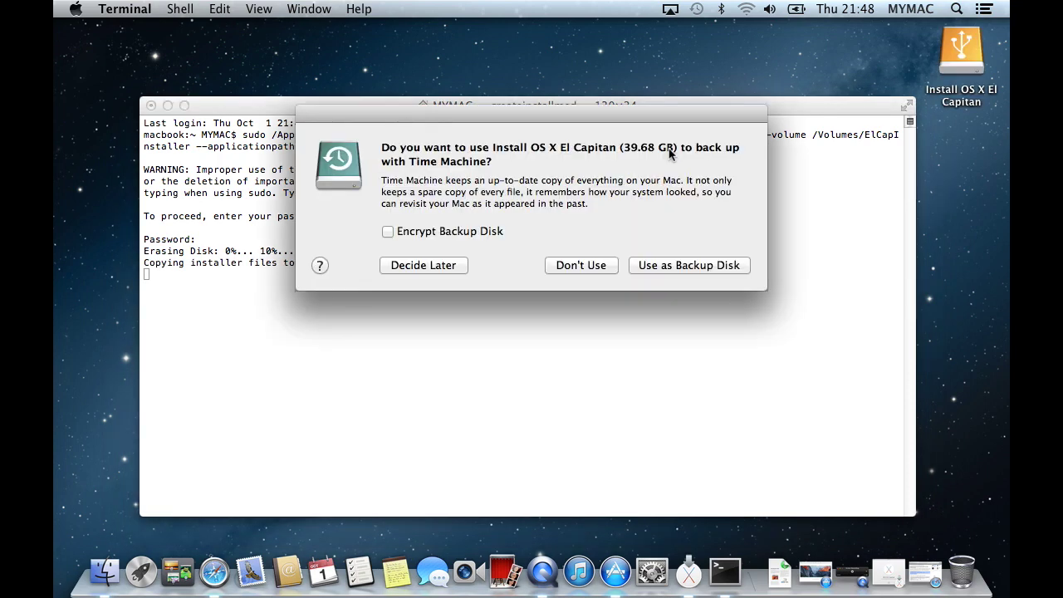
pyautogui.click(591, 265)
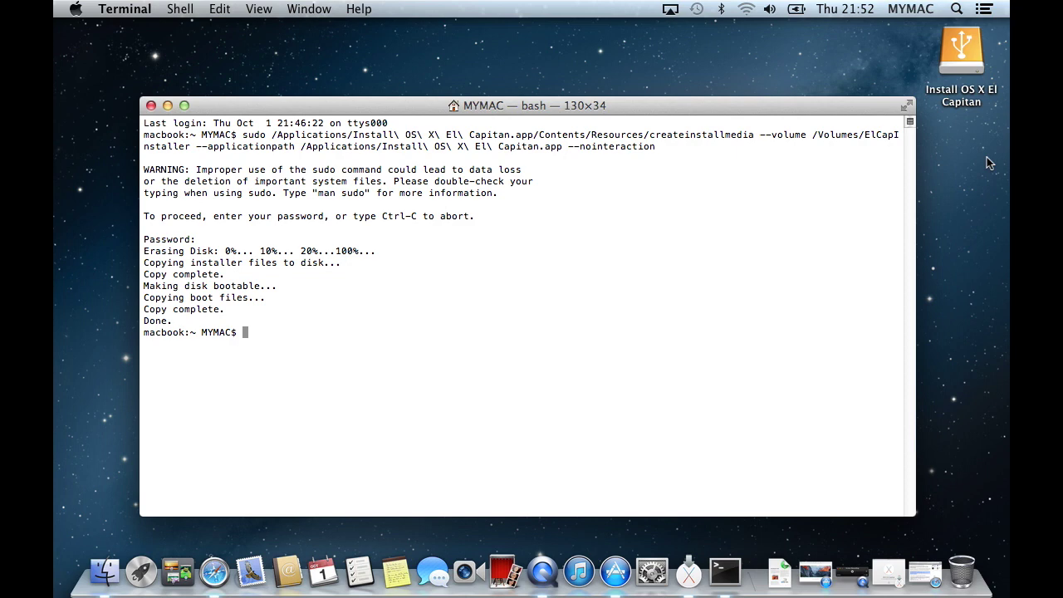
pyautogui.click(152, 106)
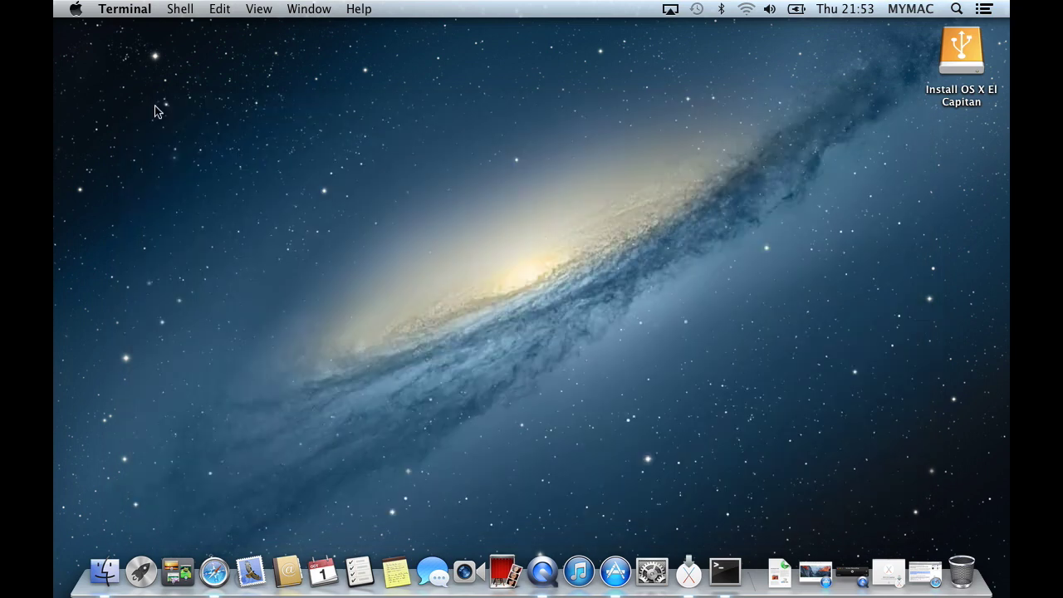